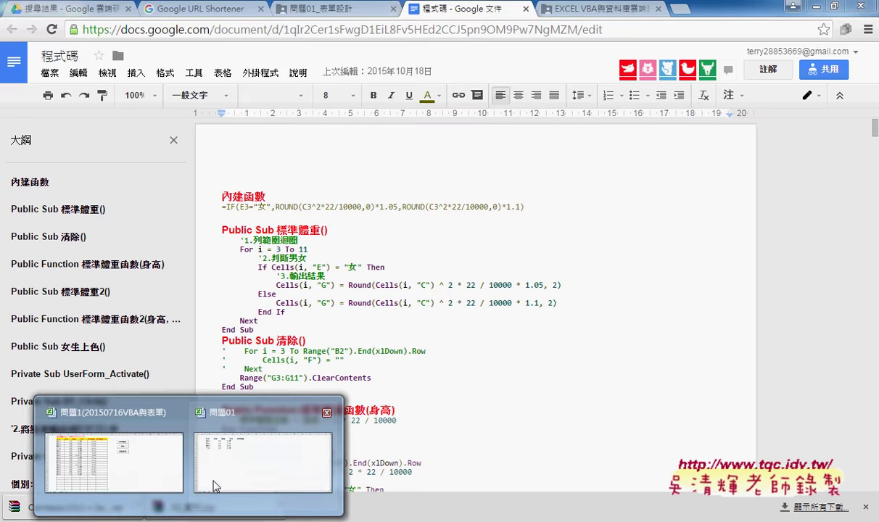
# Switch to the Excel workbook 問題01 and point at the gender value in E3.
pyautogui.click(209, 446)
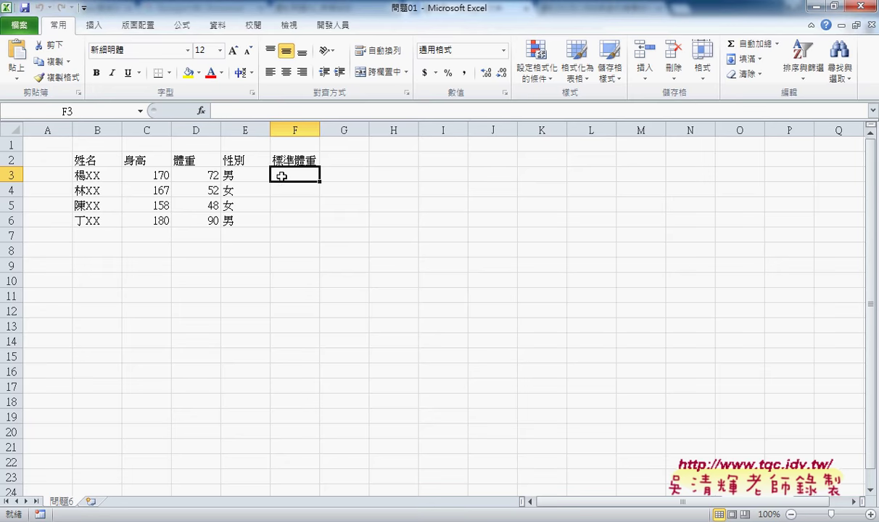
pyautogui.click(257, 176)
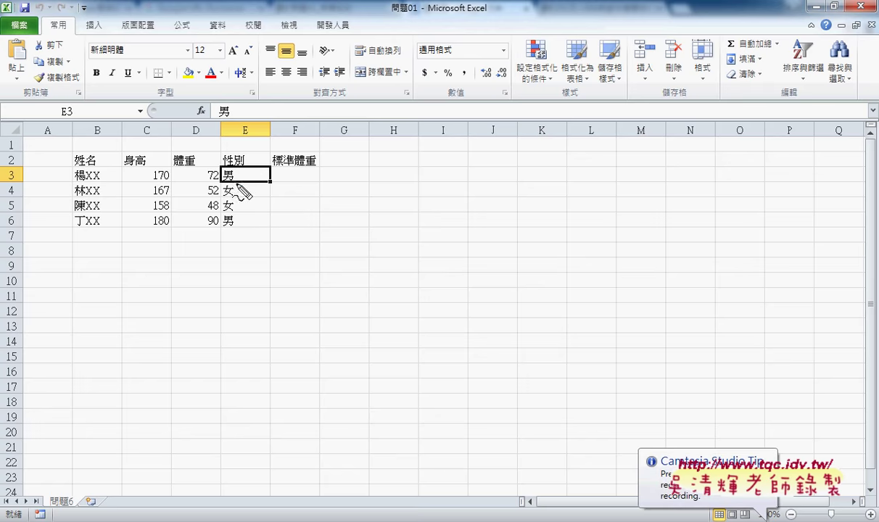
pyautogui.moveTo(240, 168); pyautogui.dragTo(233, 167)
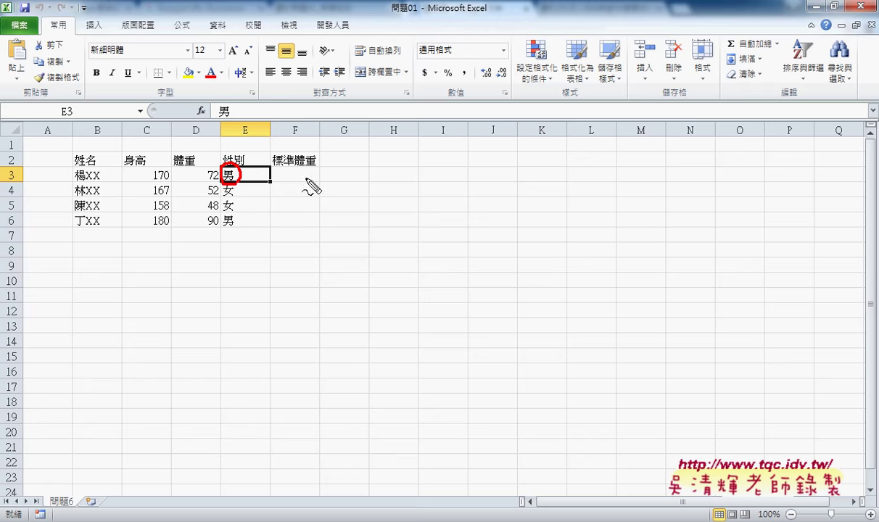
pyautogui.moveTo(390, 165); pyautogui.dragTo(374, 183)
pyautogui.moveTo(375, 165); pyautogui.dragTo(392, 186)
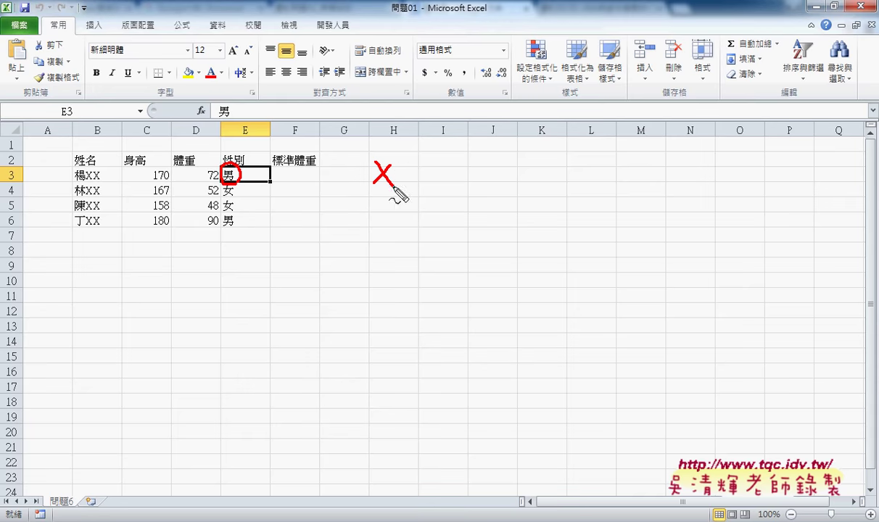
pyautogui.moveTo(400, 151)
pyautogui.mouseDown()
pyautogui.moveTo(401, 183)
pyautogui.moveTo(415, 179)
pyautogui.mouseUp()
pyautogui.moveTo(430, 147); pyautogui.dragTo(434, 187)
pyautogui.moveTo(424, 194); pyautogui.dragTo(435, 194)
pyautogui.moveTo(239, 183)
pyautogui.mouseDown()
pyautogui.moveTo(250, 189)
pyautogui.moveTo(242, 200)
pyautogui.mouseUp()
pyautogui.moveTo(377, 212)
pyautogui.mouseDown()
pyautogui.moveTo(393, 225)
pyautogui.moveTo(378, 226)
pyautogui.mouseUp()
pyautogui.moveTo(403, 207)
pyautogui.mouseDown()
pyautogui.moveTo(404, 231)
pyautogui.moveTo(417, 231)
pyautogui.moveTo(432, 214)
pyautogui.moveTo(455, 225)
pyautogui.moveTo(459, 206)
pyautogui.mouseUp()
pyautogui.moveTo(276, 165); pyautogui.dragTo(312, 164)
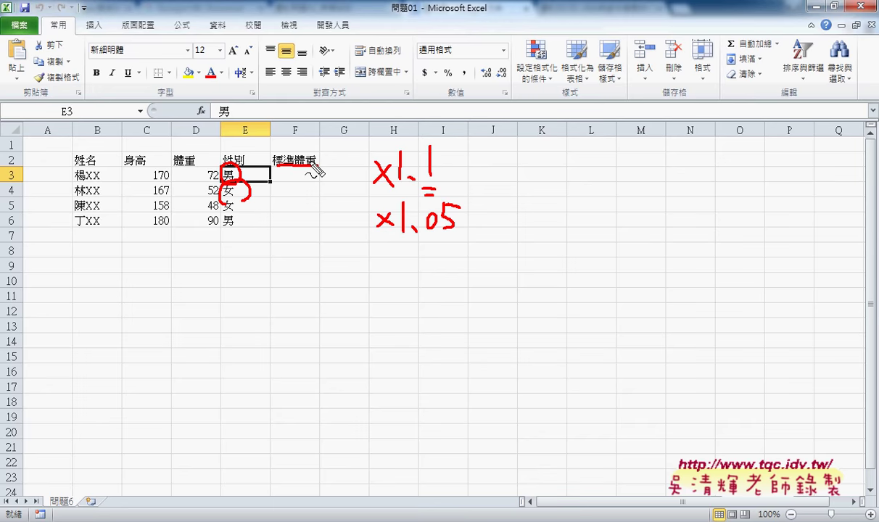
pyautogui.press('Escape')
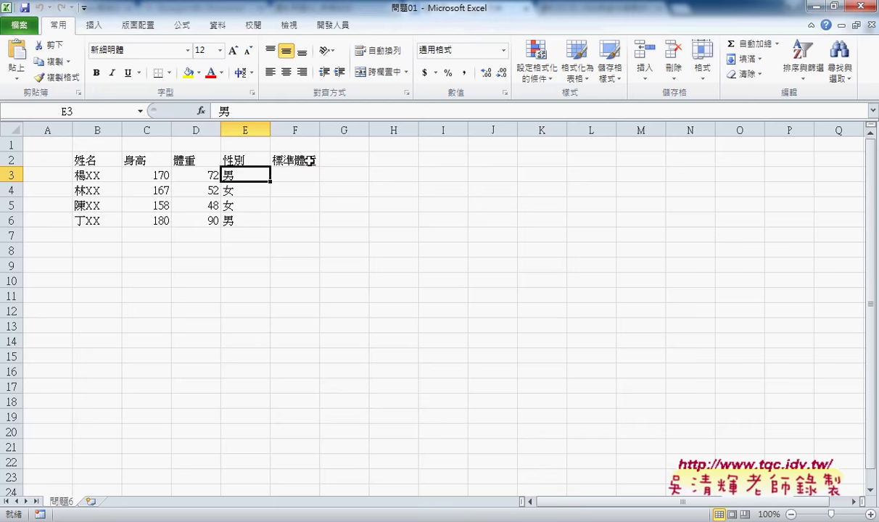
# Enter =C3^2*22/10000 in F3 for a standard weight of 63.58, then select the formula text.
pyautogui.click(303, 178)
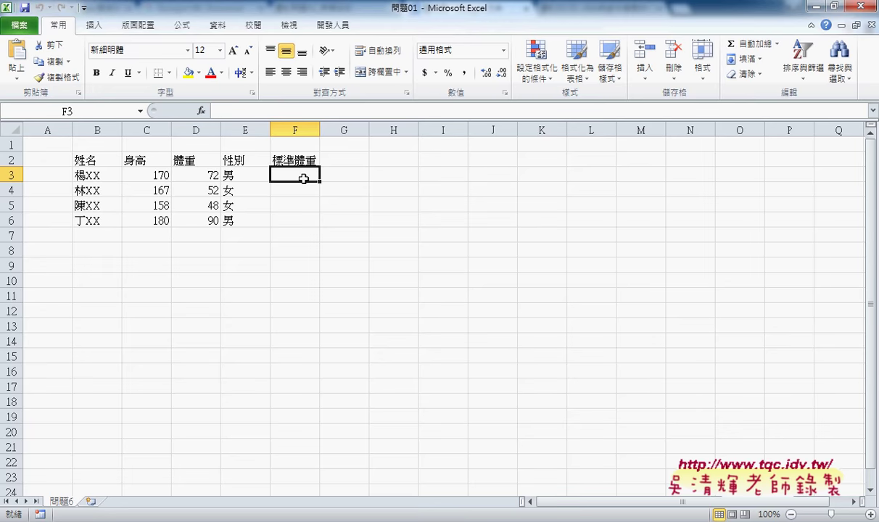
pyautogui.click(222, 110)
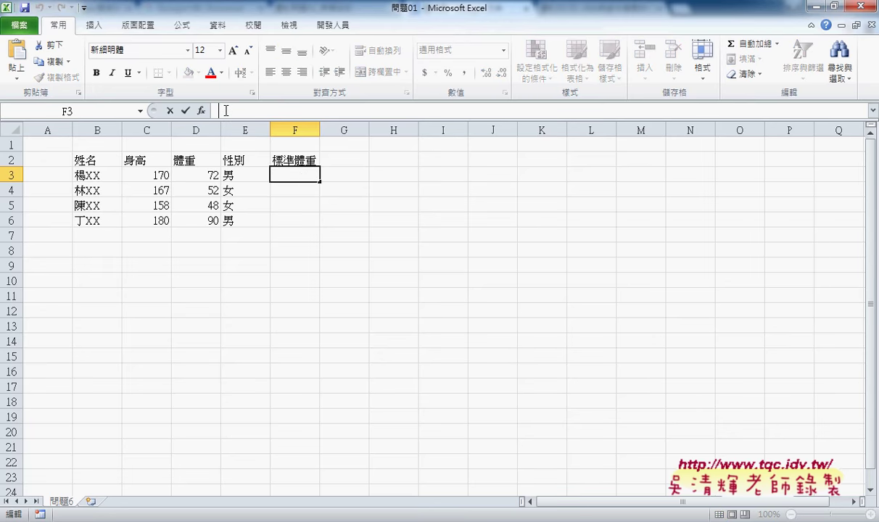
pyautogui.write('=')
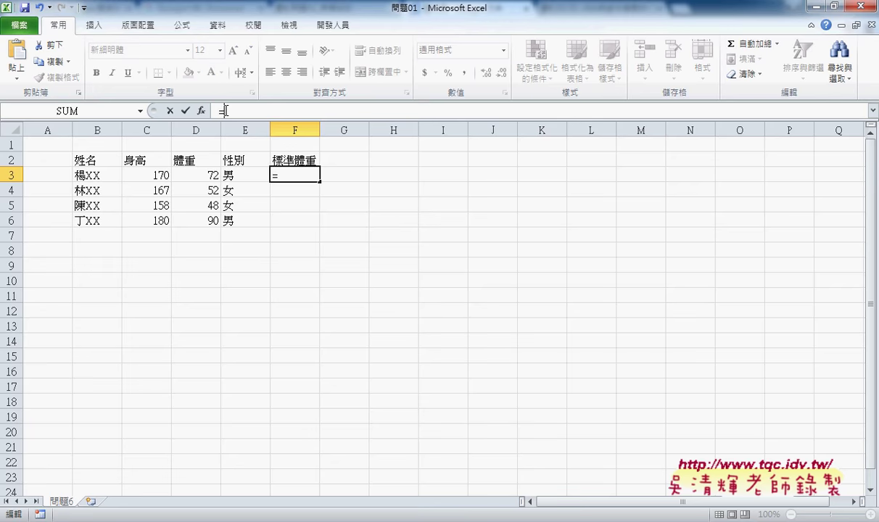
pyautogui.click(161, 175)
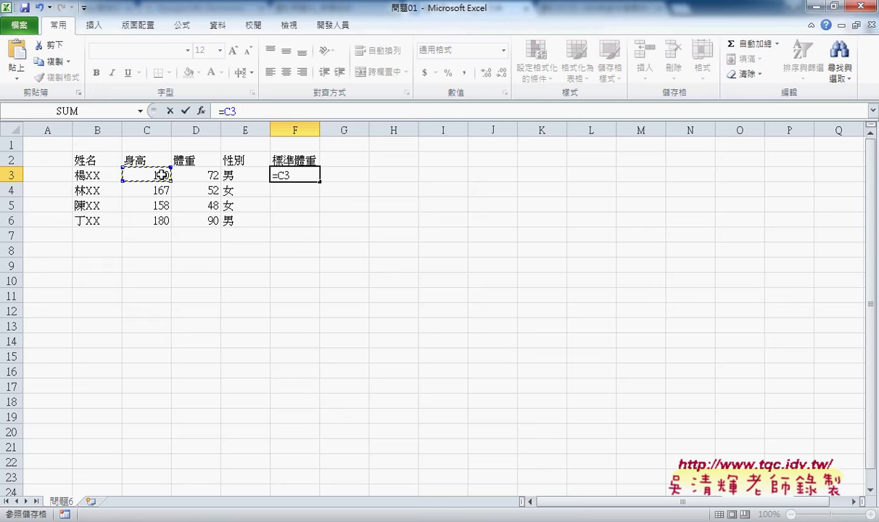
pyautogui.write('^')
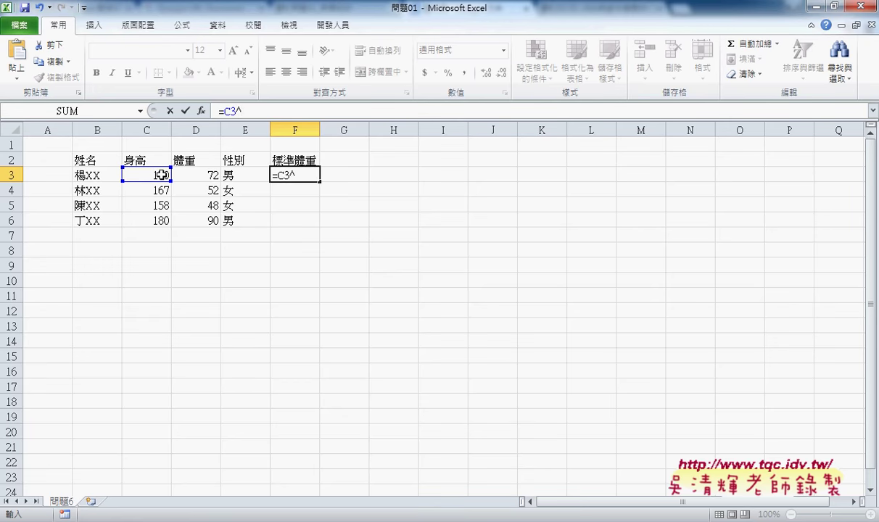
pyautogui.write('2*2')
pyautogui.write('2/')
pyautogui.write('10000')
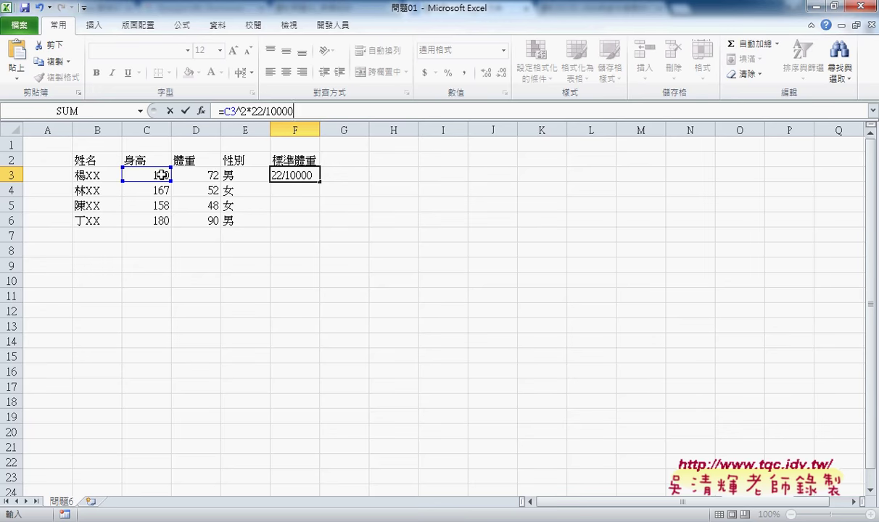
pyautogui.click(186, 112)
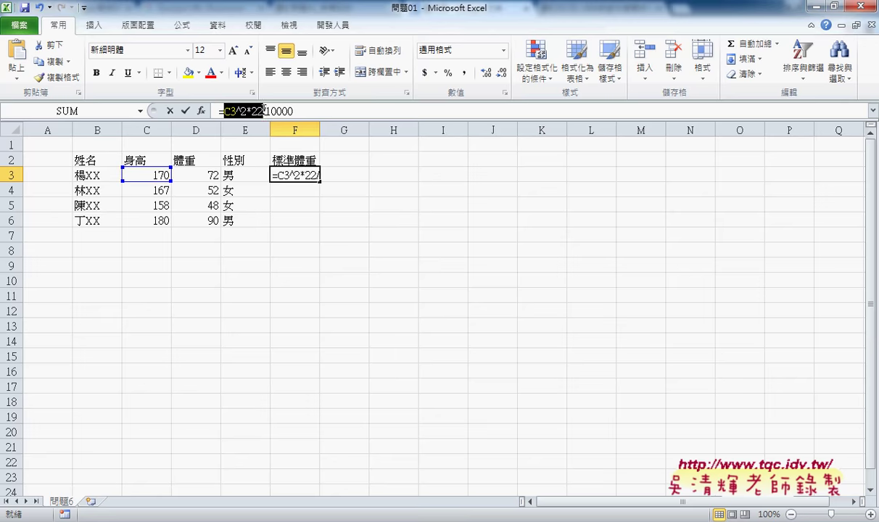
pyautogui.moveTo(217, 112); pyautogui.dragTo(295, 112)
# Cut F3's formula and insert an empty IF function from the 邏輯 category.
pyautogui.rightClick(301, 114)
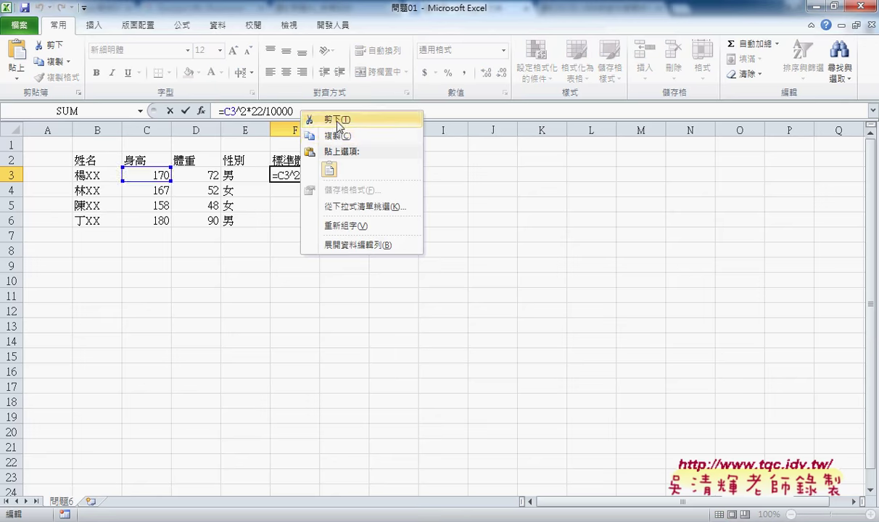
pyautogui.click(330, 120)
pyautogui.click(203, 111)
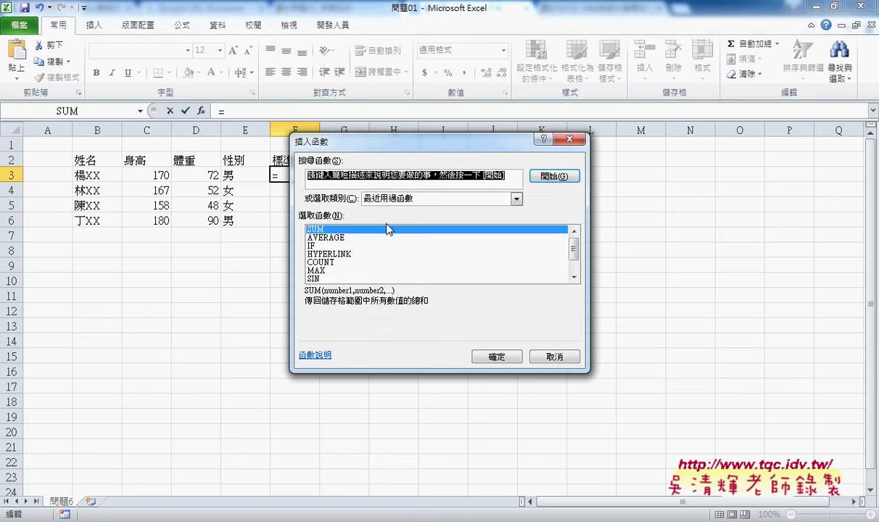
pyautogui.click(373, 198)
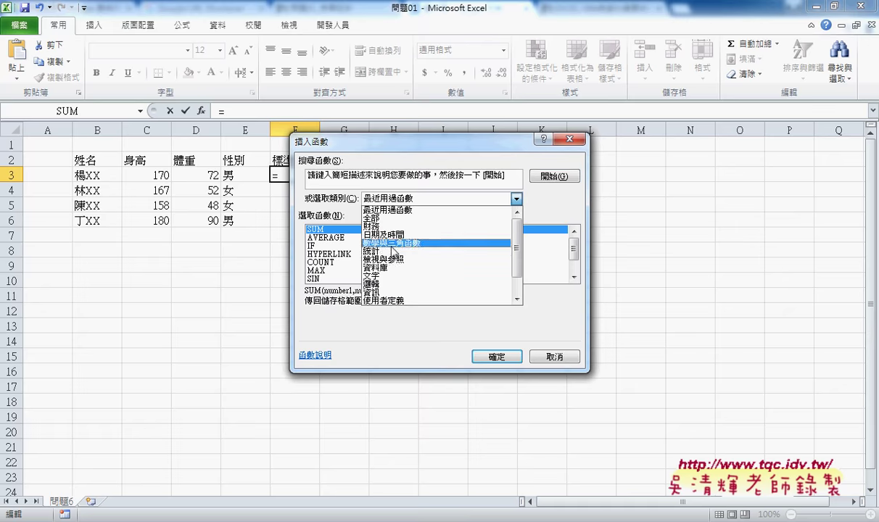
pyautogui.click(392, 284)
pyautogui.click(314, 245)
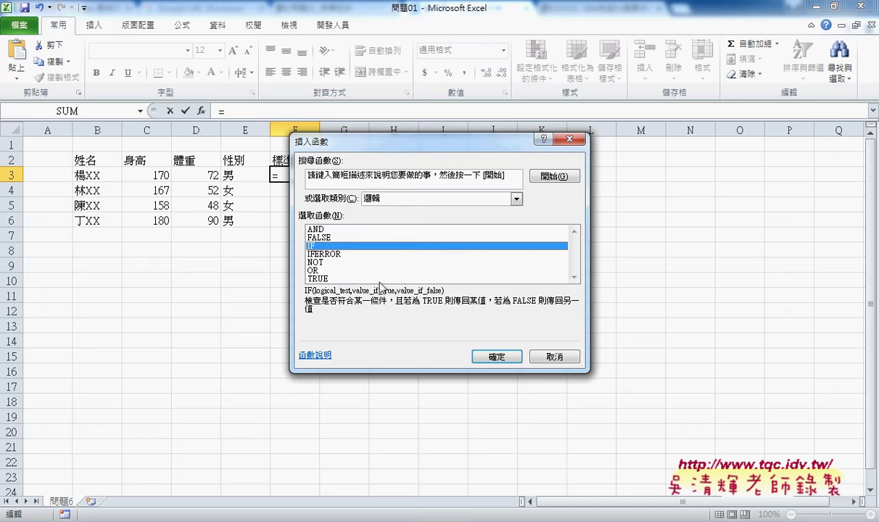
pyautogui.click(495, 357)
# Set the IF test to E3="女" and the true value to (C3^2*22/10000)*1.05.
pyautogui.moveTo(371, 164); pyautogui.dragTo(473, 168)
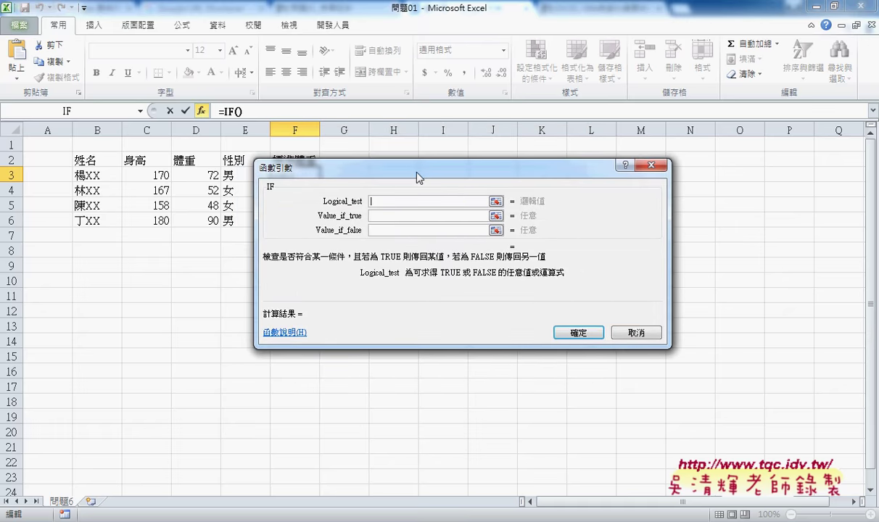
pyautogui.click(245, 178)
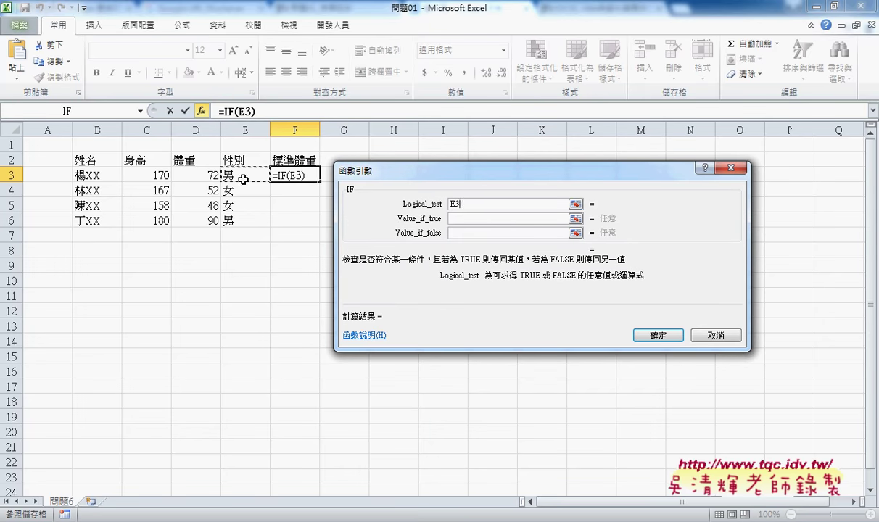
pyautogui.click(469, 203)
pyautogui.write('=')
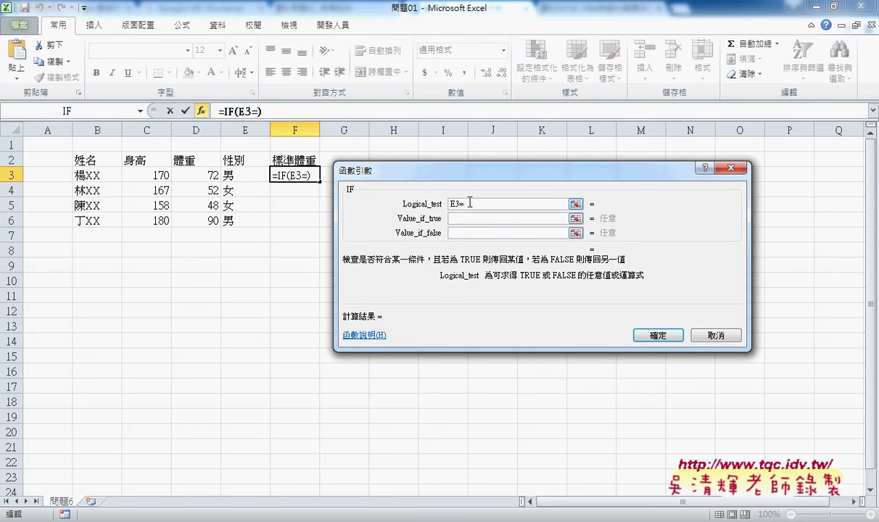
pyautogui.write('"')
pyautogui.write('女')
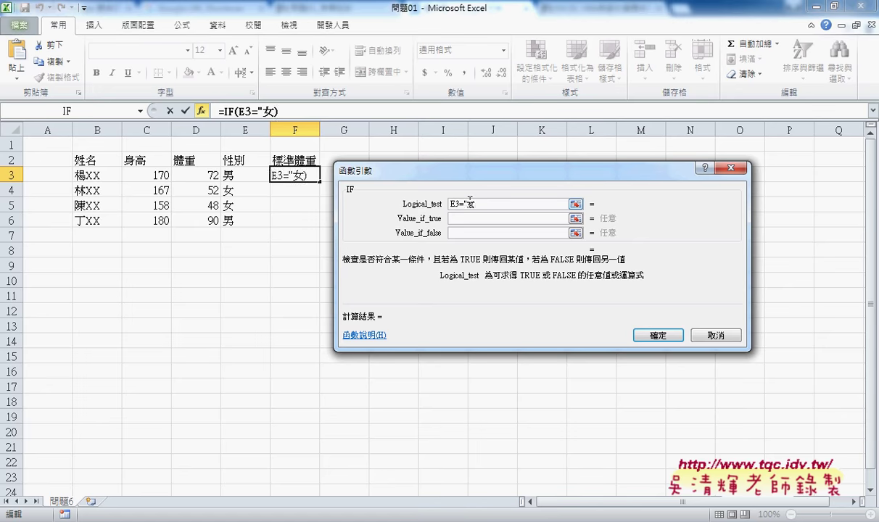
pyautogui.write('"')
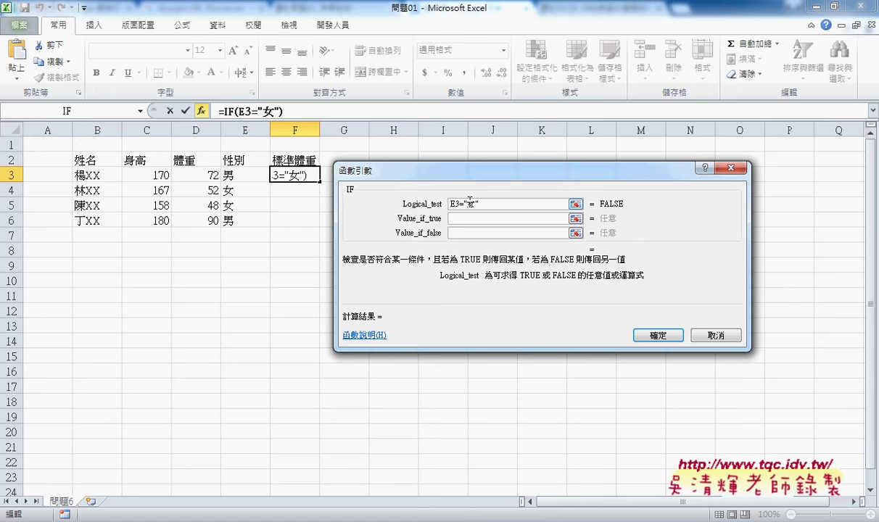
pyautogui.press('Tab')
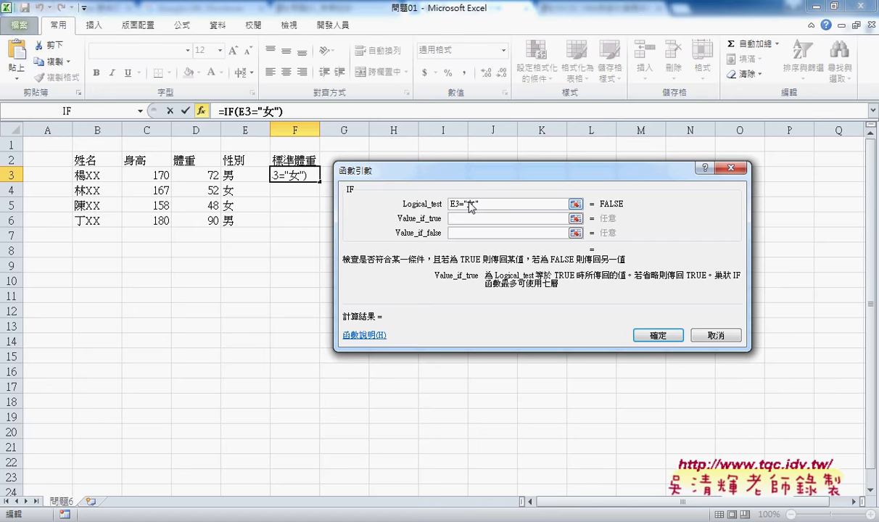
pyautogui.write('C3^2*22/10000')
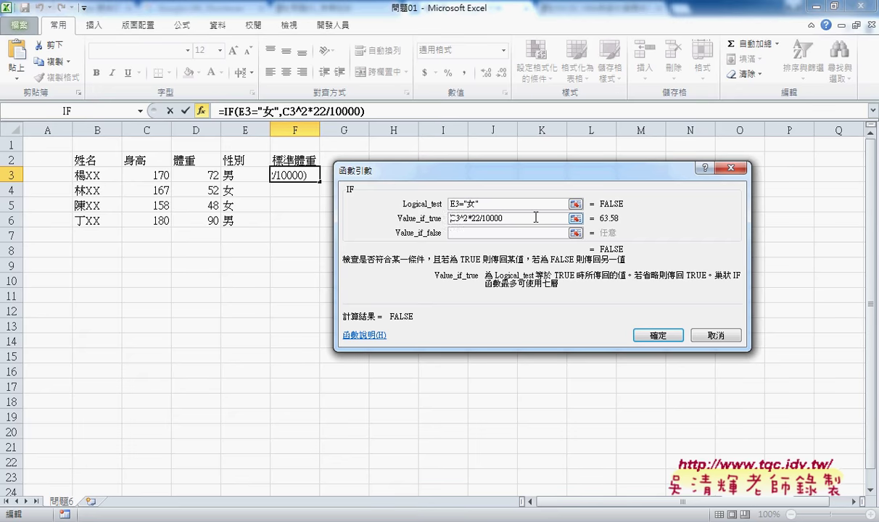
pyautogui.write('(')
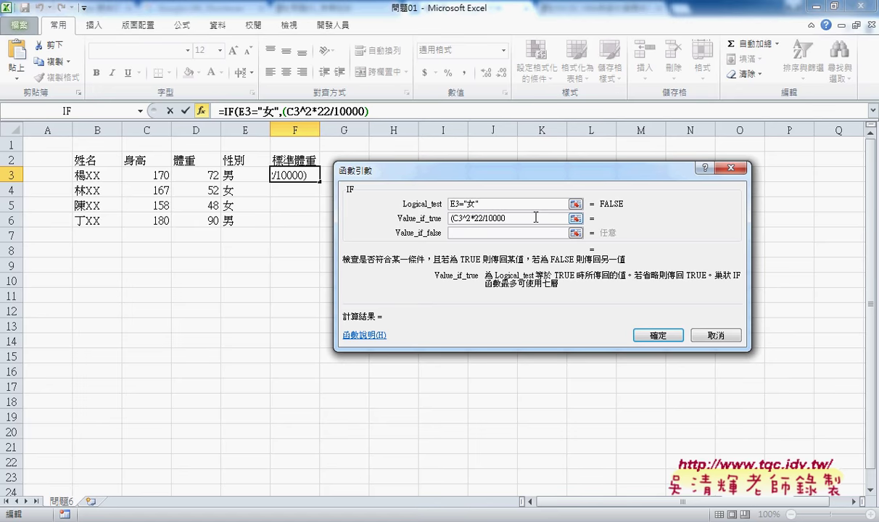
pyautogui.write(')')
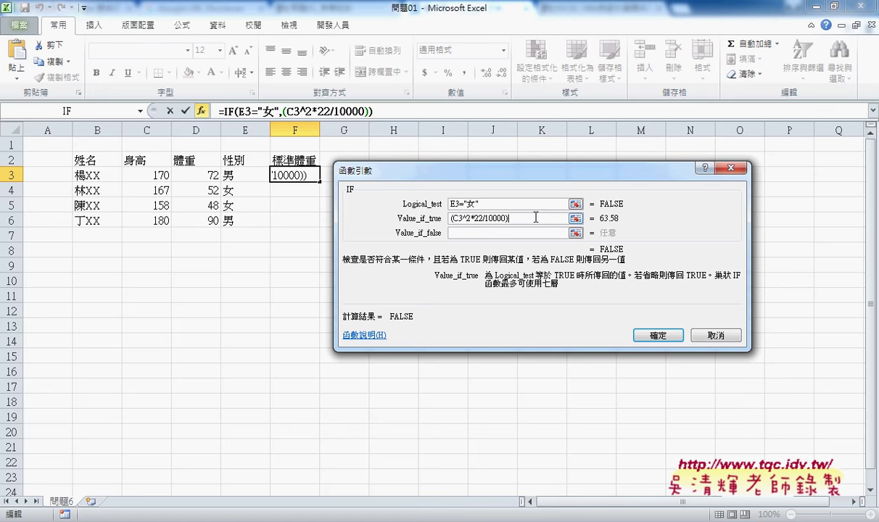
pyautogui.write('*')
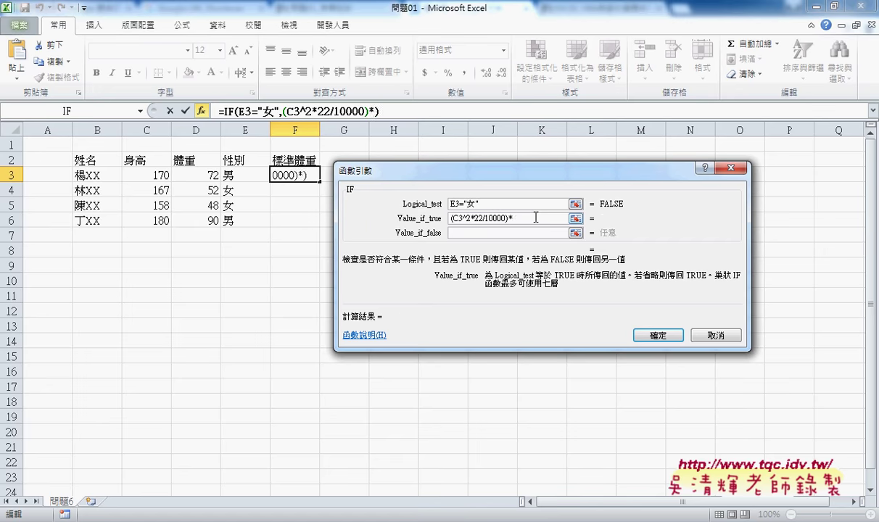
pyautogui.write('1.')
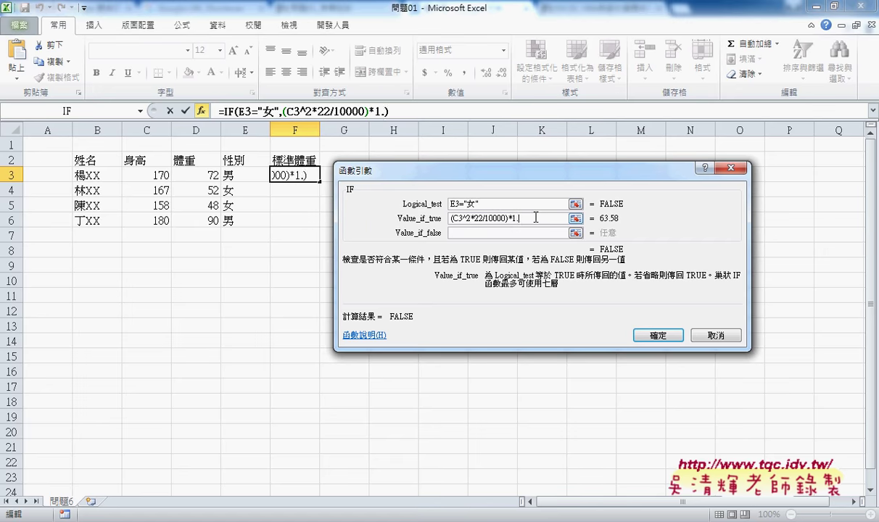
pyautogui.write('05')
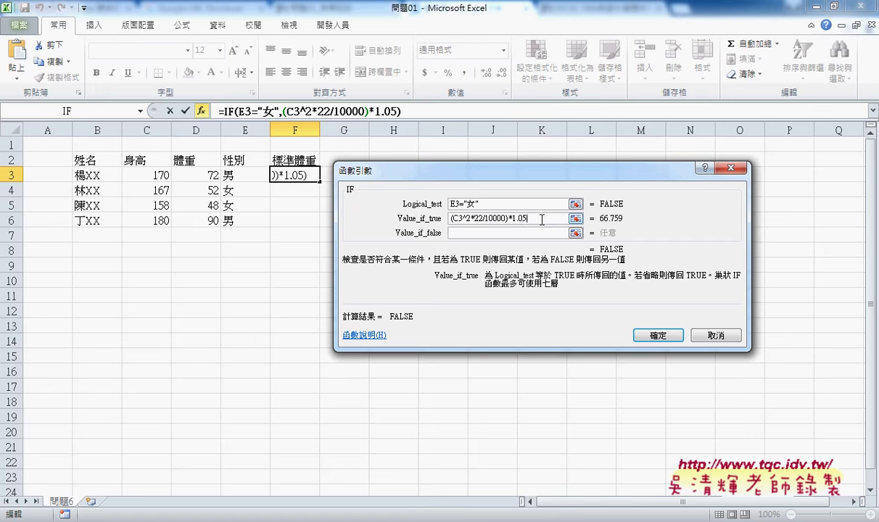
# Wrap the true-value expression in ROUND with 1 decimal place.
pyautogui.click(451, 219)
pyautogui.write('ㄜ')
pyautogui.press('BackSpace')
pyautogui.write('r')
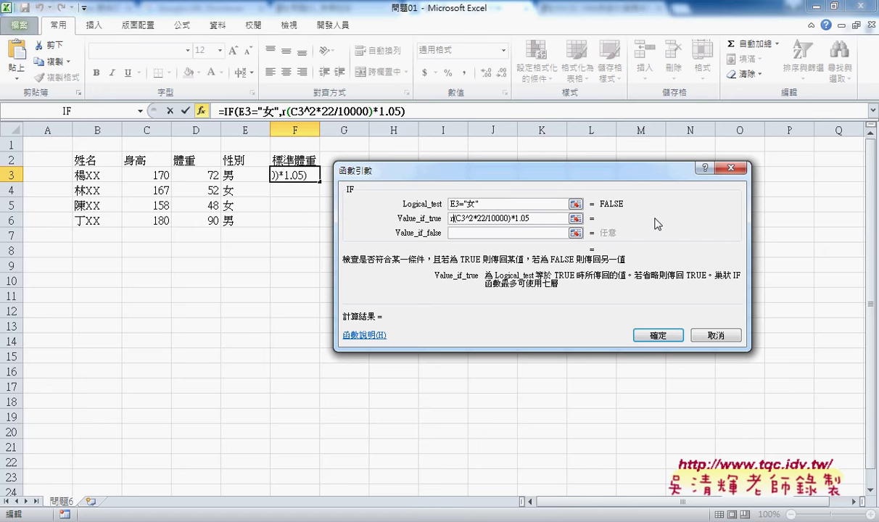
pyautogui.write('ound')
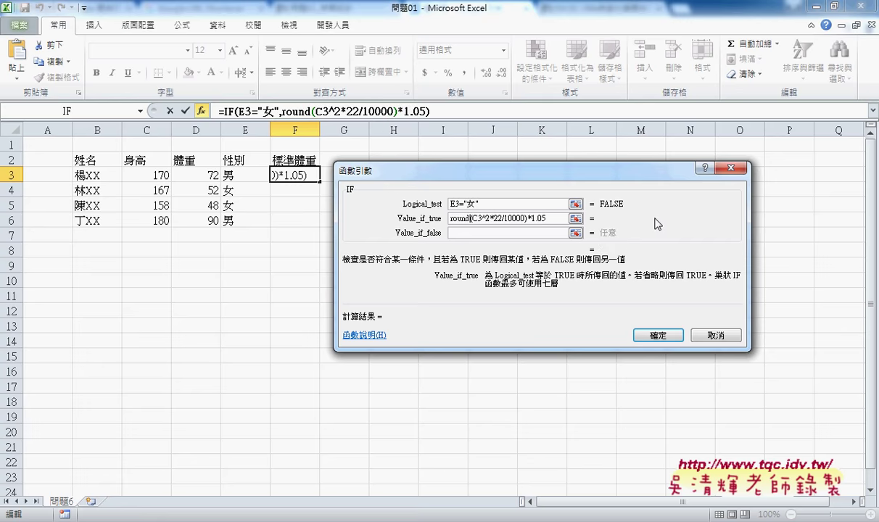
pyautogui.write('(')
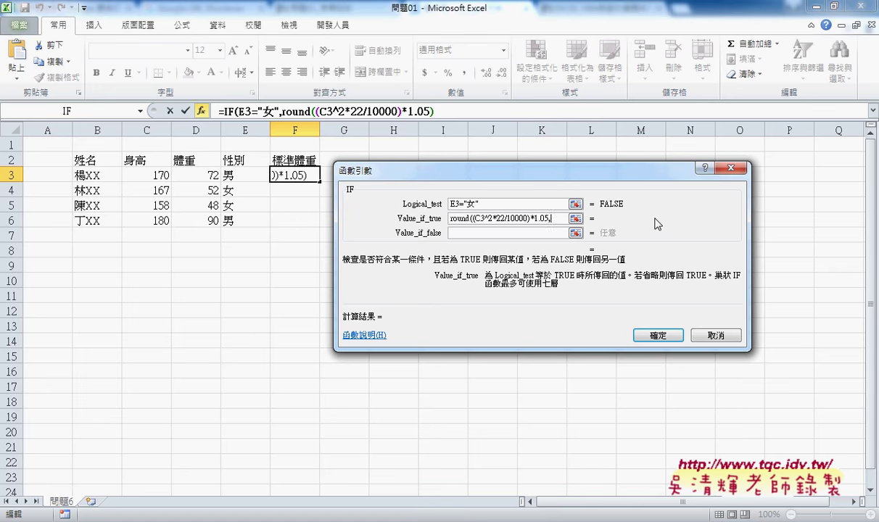
pyautogui.write(',1')
pyautogui.write(')')
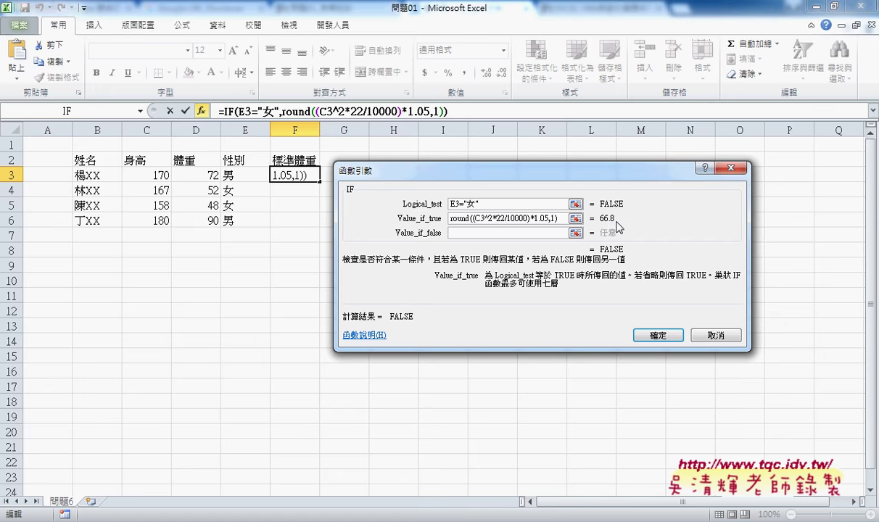
# Reuse the rounded expression as the false value with multiplier 1.1, and confirm the formula.
pyautogui.moveTo(564, 218); pyautogui.dragTo(437, 225)
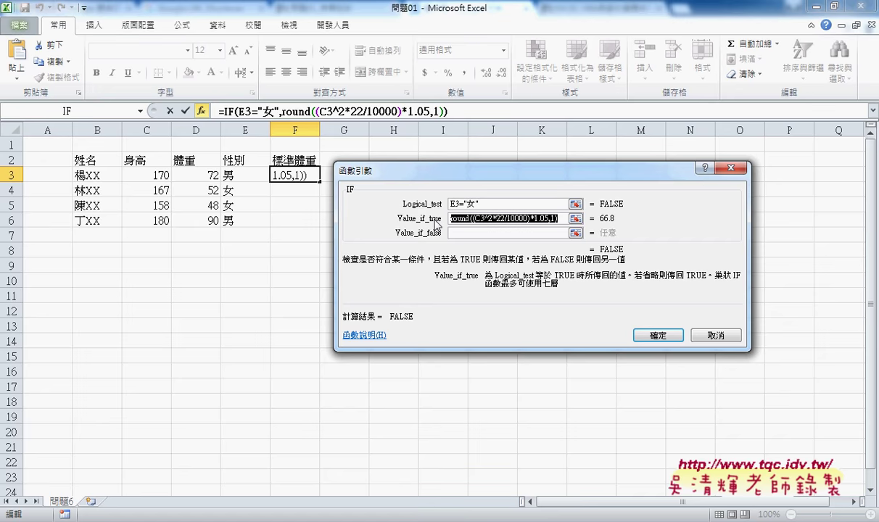
pyautogui.press('Tab')
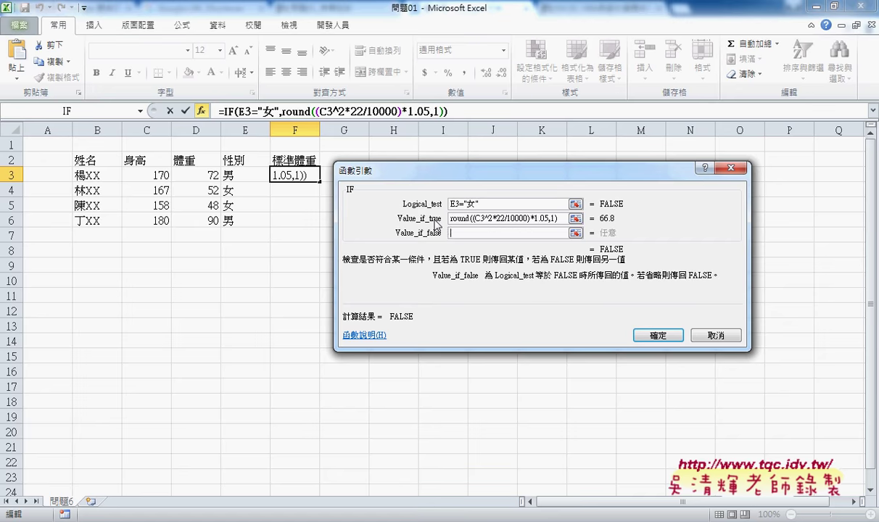
pyautogui.hotkey('ctrl', 'v')
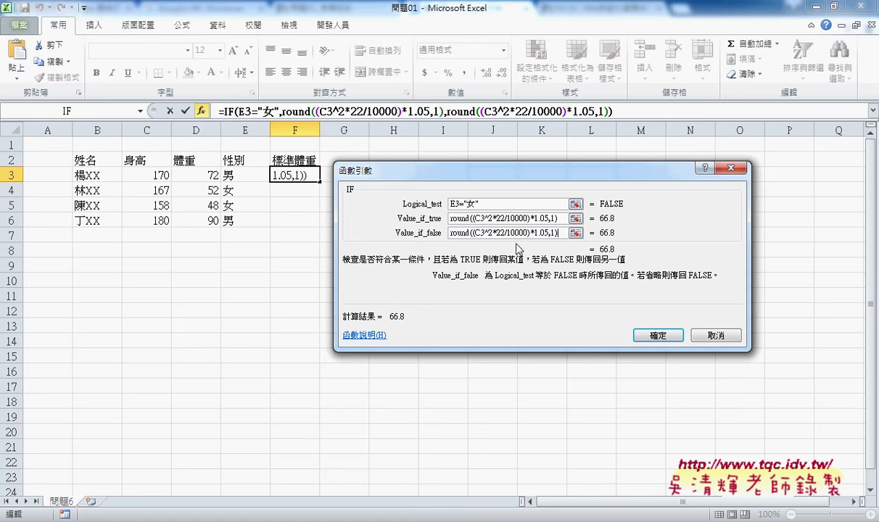
pyautogui.press('Delete')
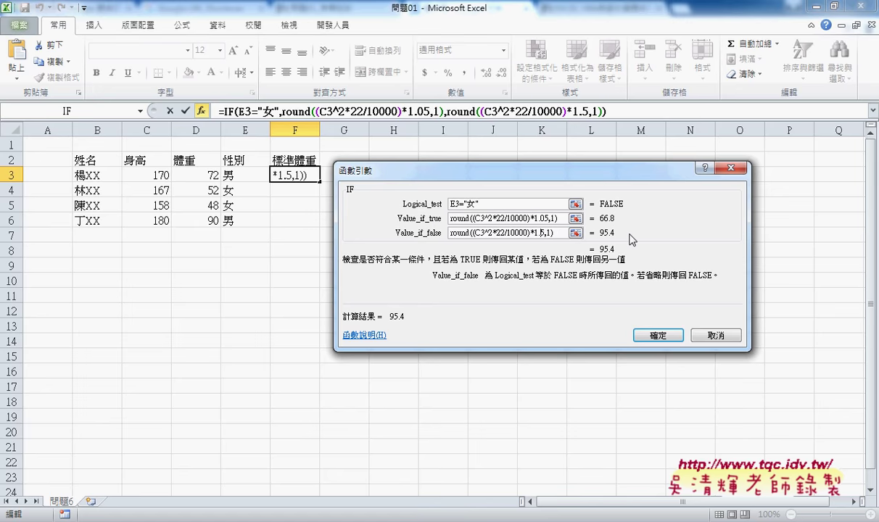
pyautogui.press('Delete')
pyautogui.write('1')
pyautogui.click(537, 219)
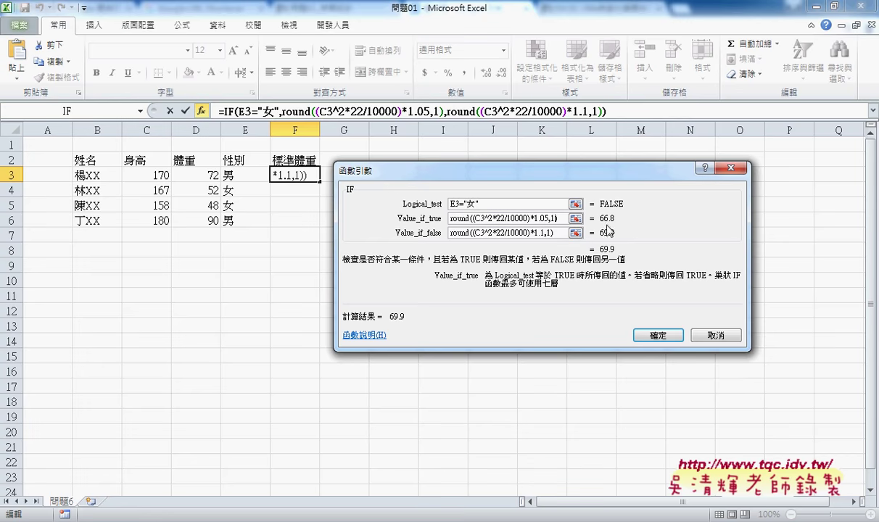
pyautogui.click(660, 338)
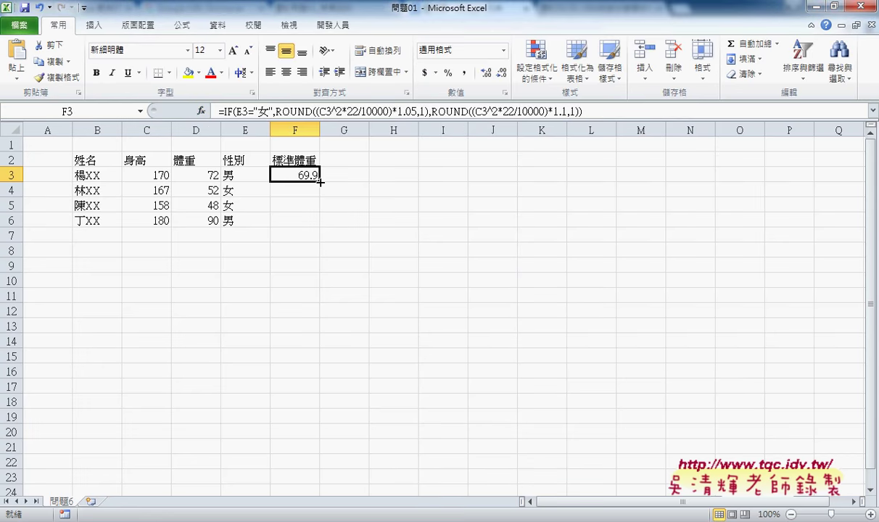
# Fill F3's IF formula down through F6, yielding 69.9, 64.4, 57.7 and 78.4.
pyautogui.moveTo(320, 182); pyautogui.dragTo(320, 222)
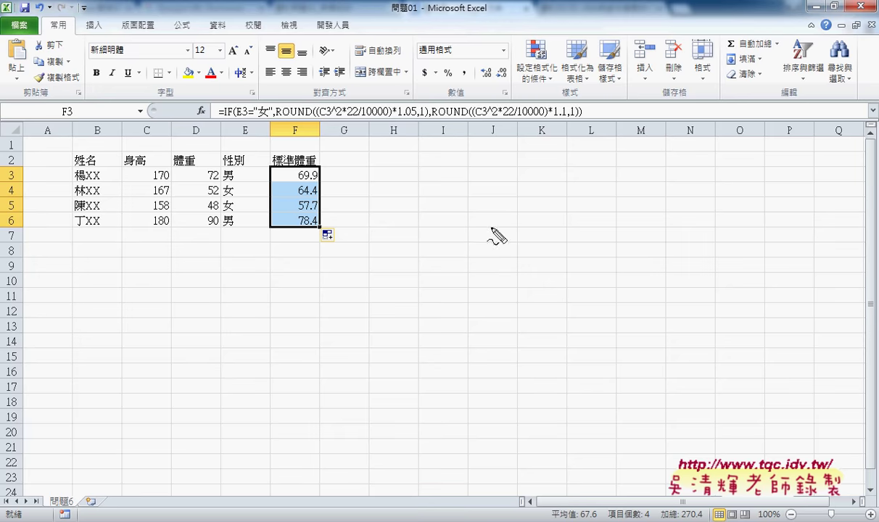
pyautogui.moveTo(574, 126)
pyautogui.mouseDown()
pyautogui.moveTo(231, 133)
pyautogui.moveTo(577, 123)
pyautogui.mouseUp()
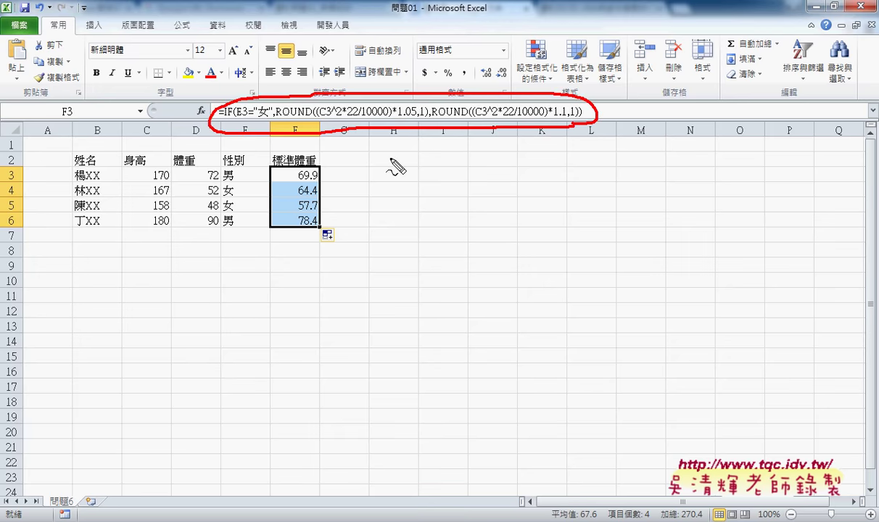
pyautogui.moveTo(319, 168)
pyautogui.mouseDown()
pyautogui.moveTo(361, 135)
pyautogui.moveTo(365, 153)
pyautogui.mouseUp()
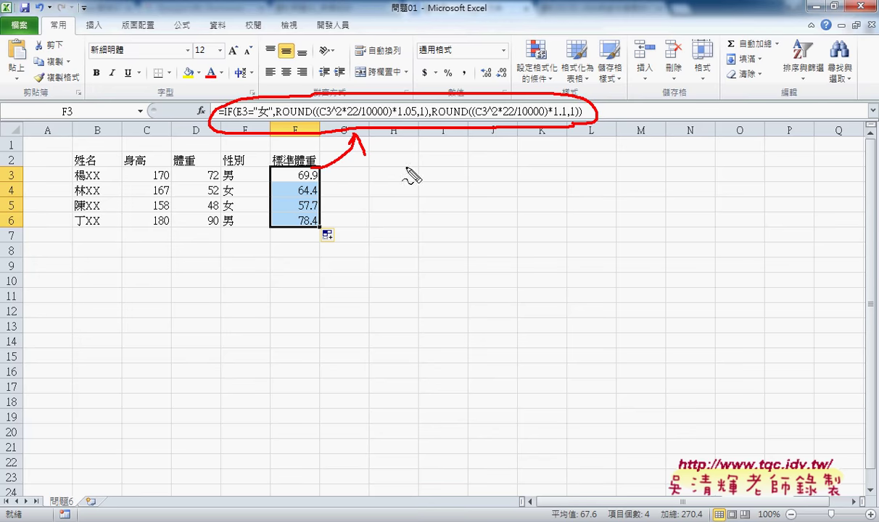
pyautogui.moveTo(389, 188)
pyautogui.mouseDown()
pyautogui.moveTo(439, 163)
pyautogui.moveTo(388, 186)
pyautogui.moveTo(388, 212)
pyautogui.moveTo(439, 190)
pyautogui.moveTo(438, 214)
pyautogui.mouseUp()
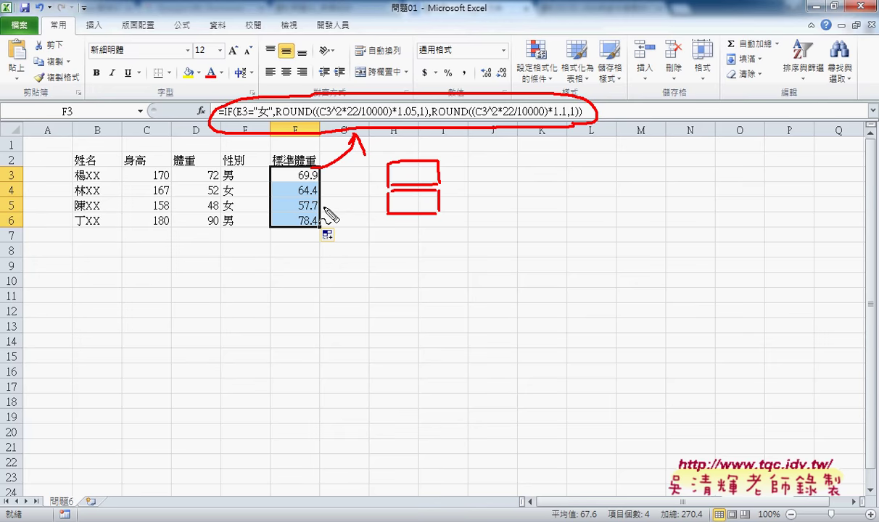
pyautogui.moveTo(211, 119); pyautogui.dragTo(210, 103)
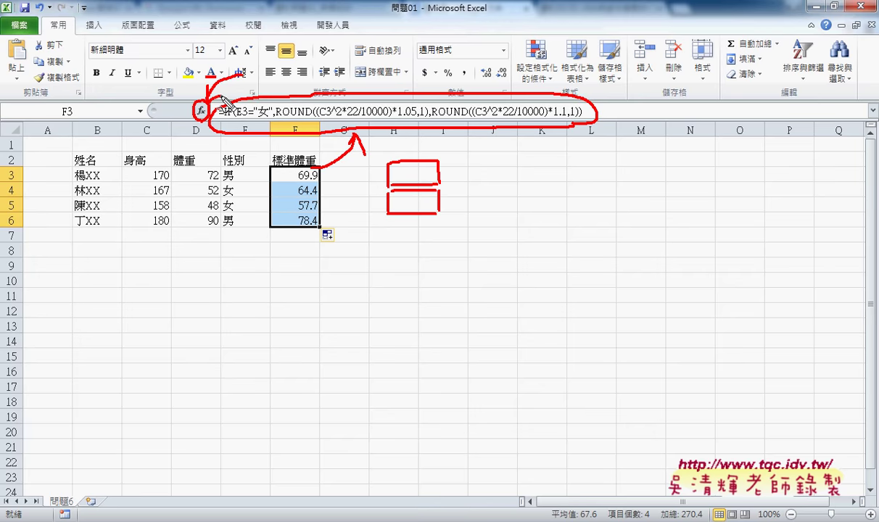
pyautogui.moveTo(167, 169); pyautogui.dragTo(177, 192)
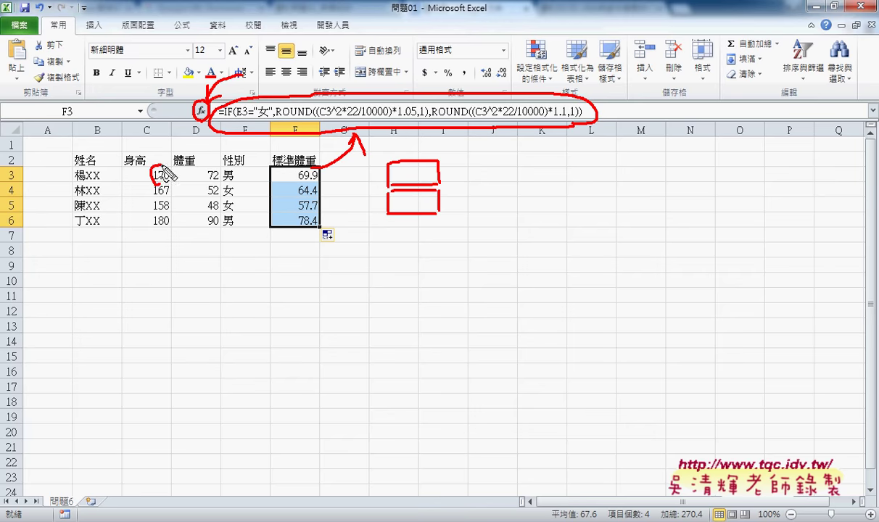
pyautogui.moveTo(239, 169); pyautogui.dragTo(234, 187)
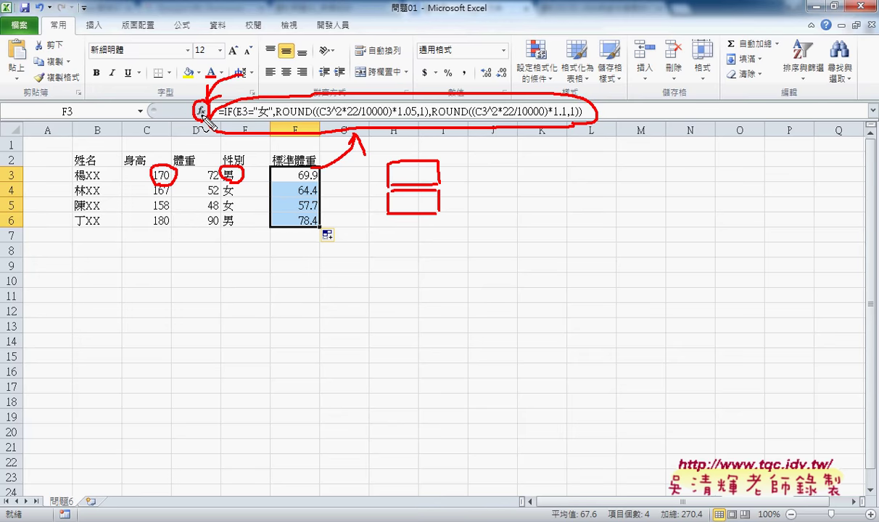
pyautogui.press('Escape')
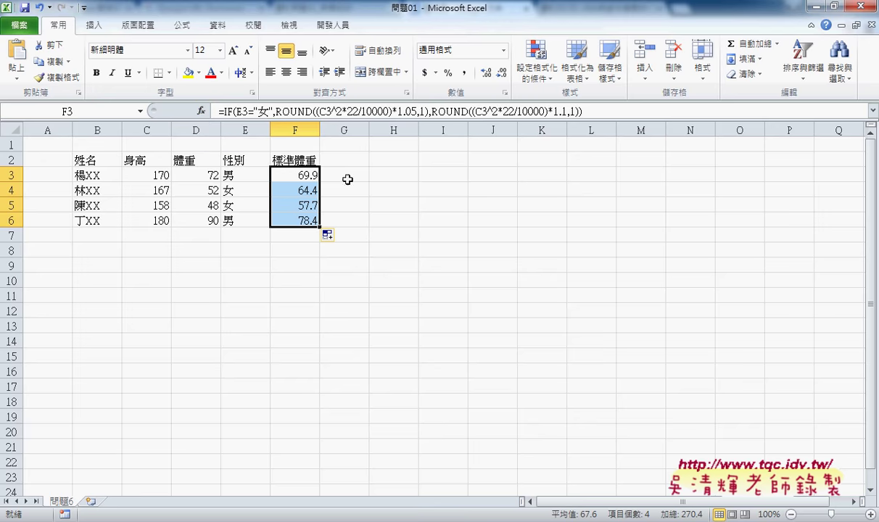
# Open the Visual Basic editor from the Developer tab.
pyautogui.click(384, 177)
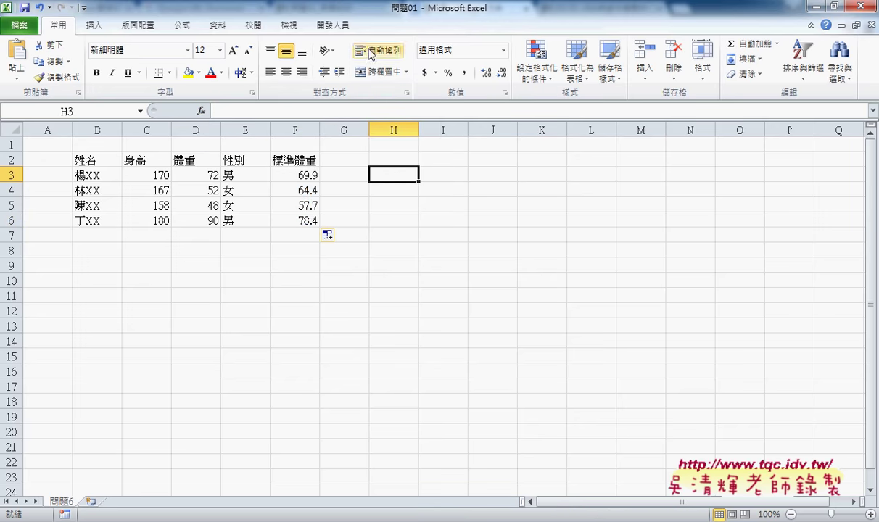
pyautogui.click(342, 27)
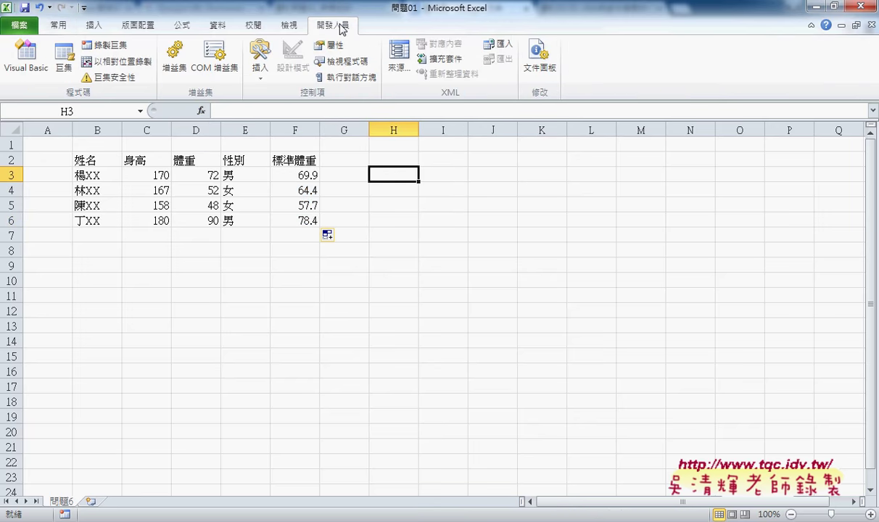
pyautogui.click(42, 77)
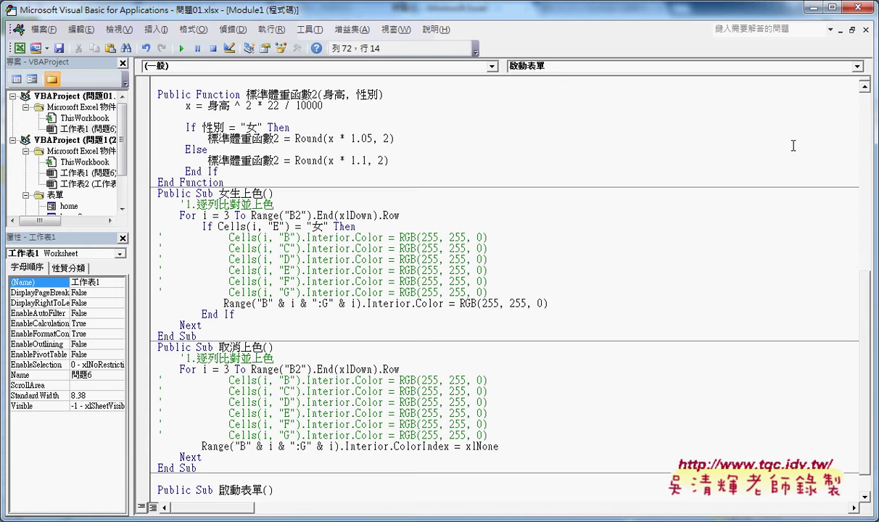
# Close the Module1, home and home2 code and form windows.
pyautogui.click(865, 30)
pyautogui.click(866, 30)
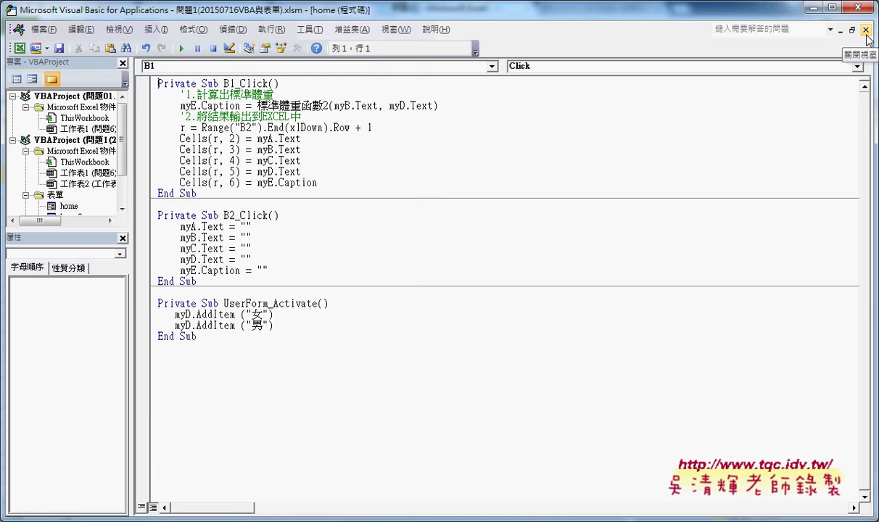
pyautogui.click(866, 30)
pyautogui.click(866, 30)
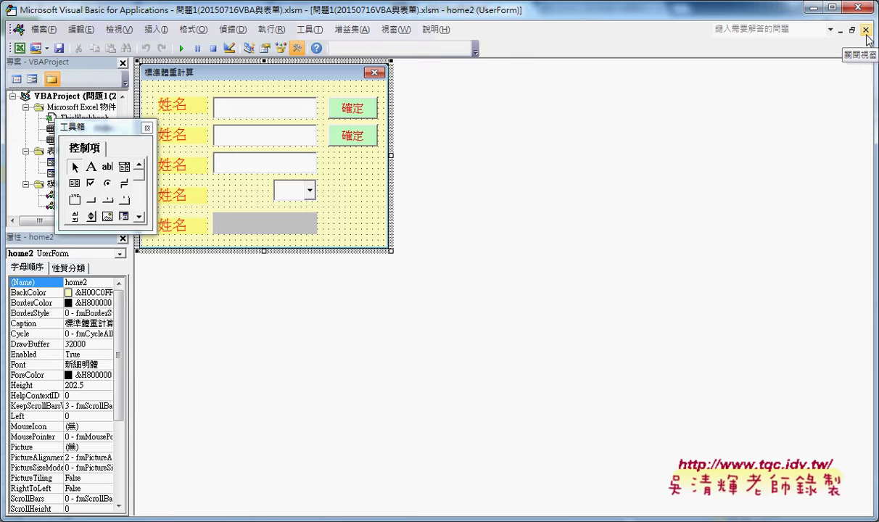
pyautogui.click(866, 30)
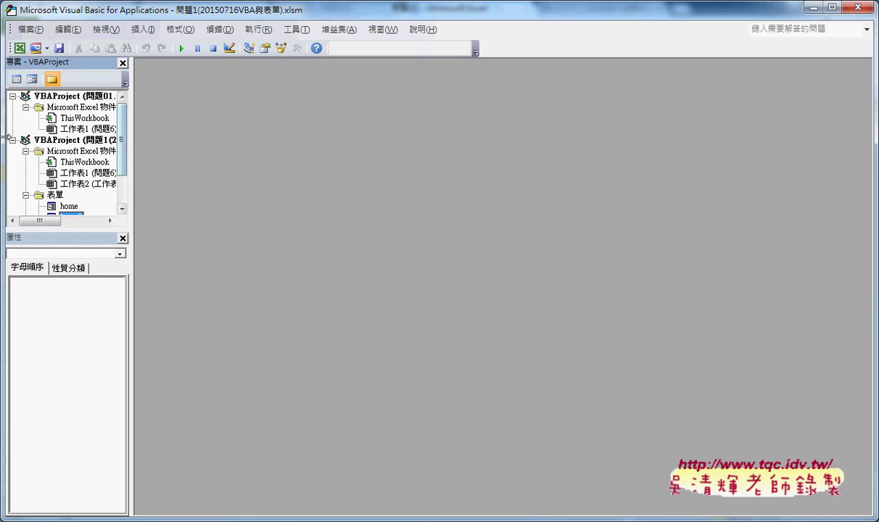
# Close the 問題1(20150716VBA與表單) workbook without saving and return to the VBA editor.
pyautogui.click(13, 140)
pyautogui.moveTo(238, 521)
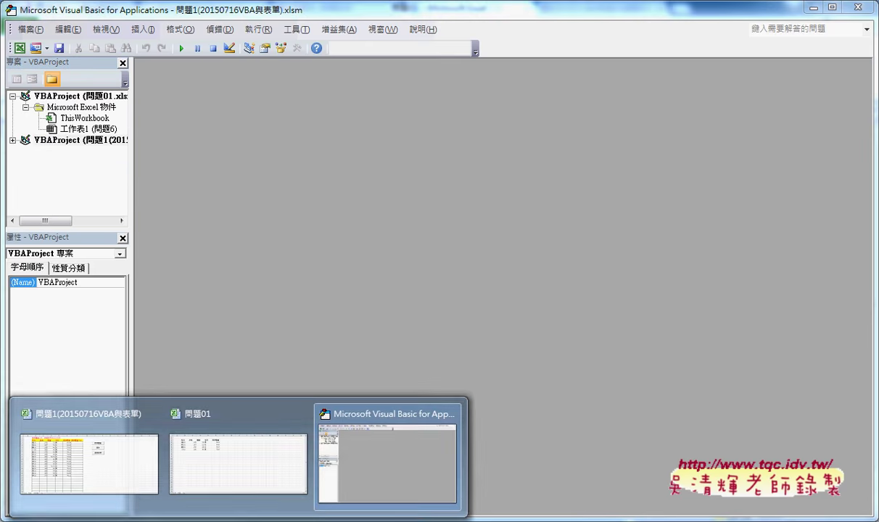
pyautogui.moveTo(143, 438)
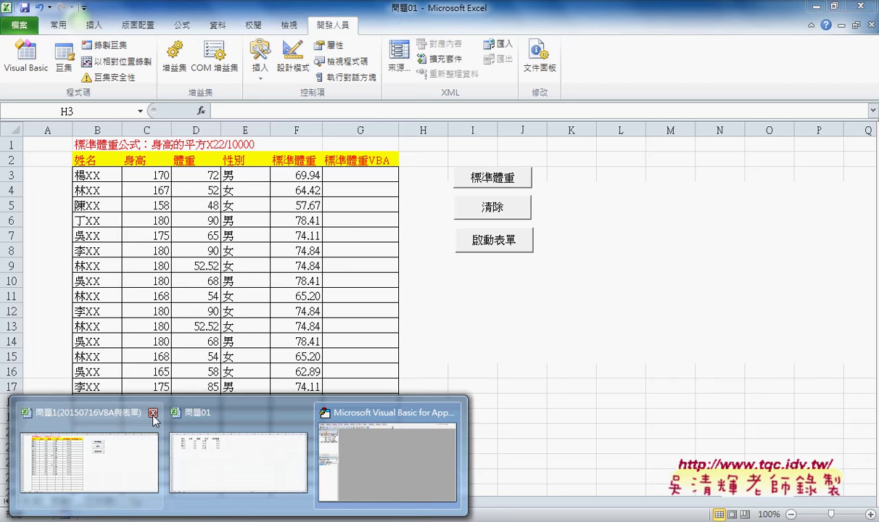
pyautogui.click(154, 413)
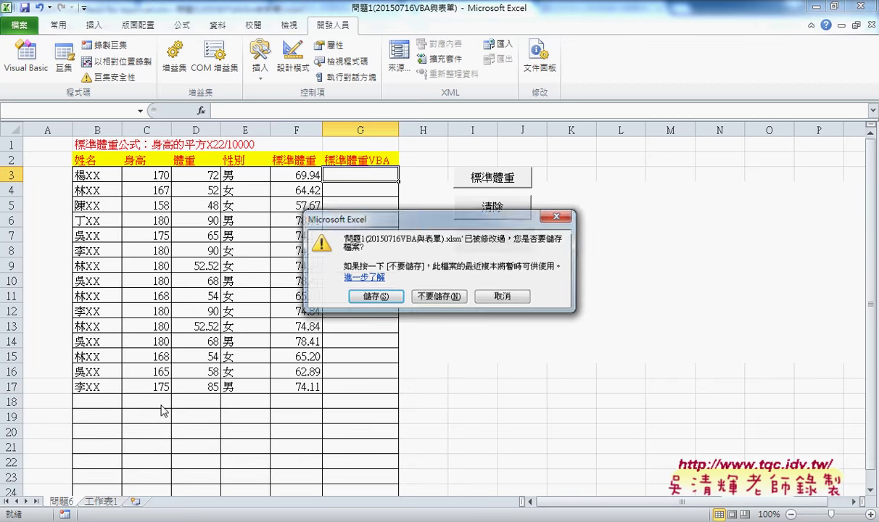
pyautogui.click(427, 292)
pyautogui.moveTo(250, 515)
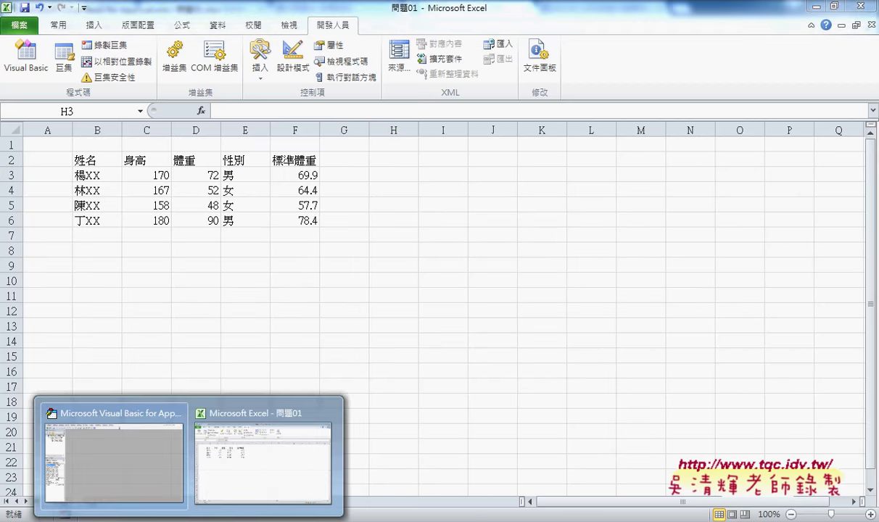
pyautogui.click(135, 450)
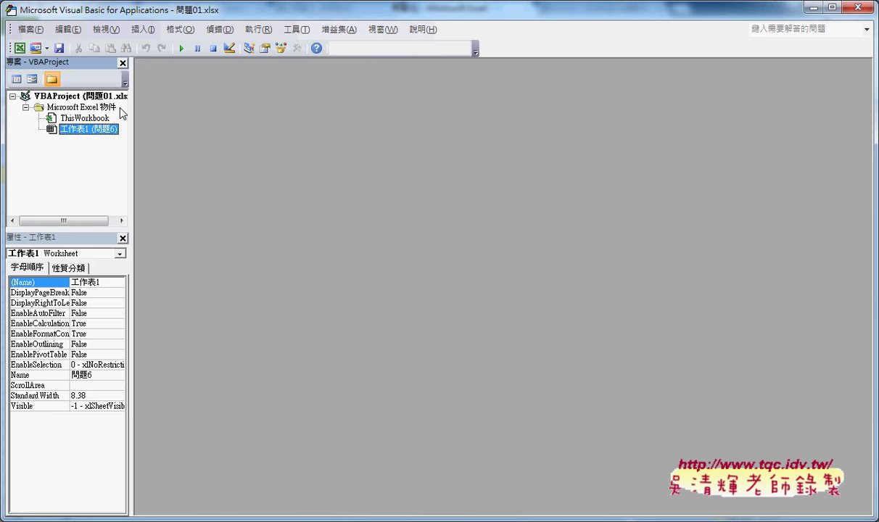
# Insert a new Module1 into the 問題01.xlsx project via 插入 > 模組.
pyautogui.moveTo(129, 113); pyautogui.dragTo(176, 115)
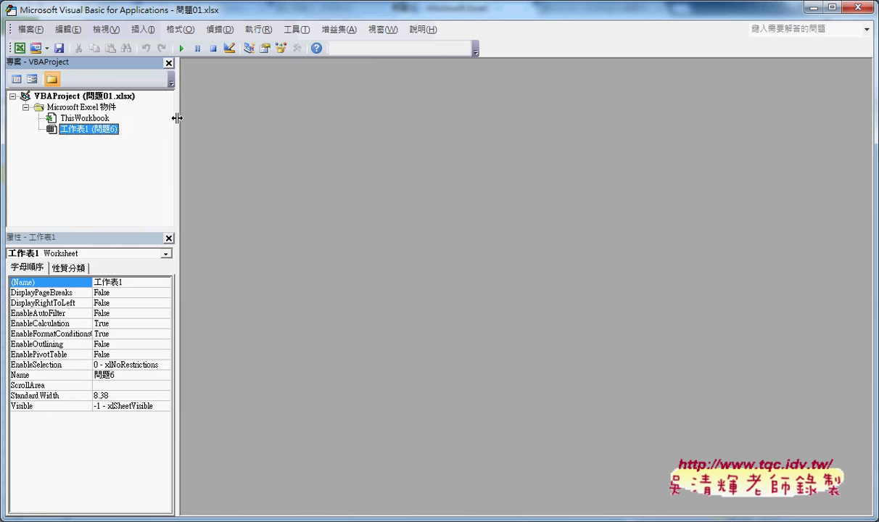
pyautogui.click(97, 107)
pyautogui.rightClick(97, 107)
pyautogui.moveTo(192, 164)
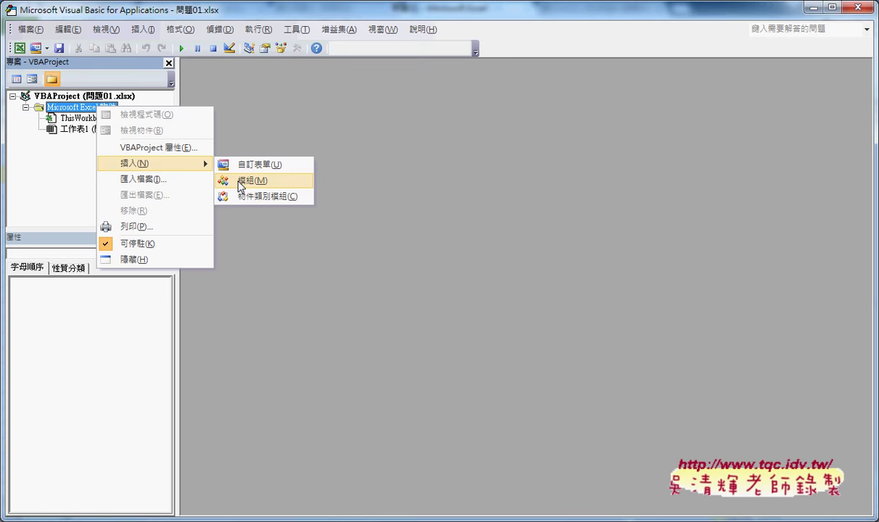
pyautogui.click(239, 182)
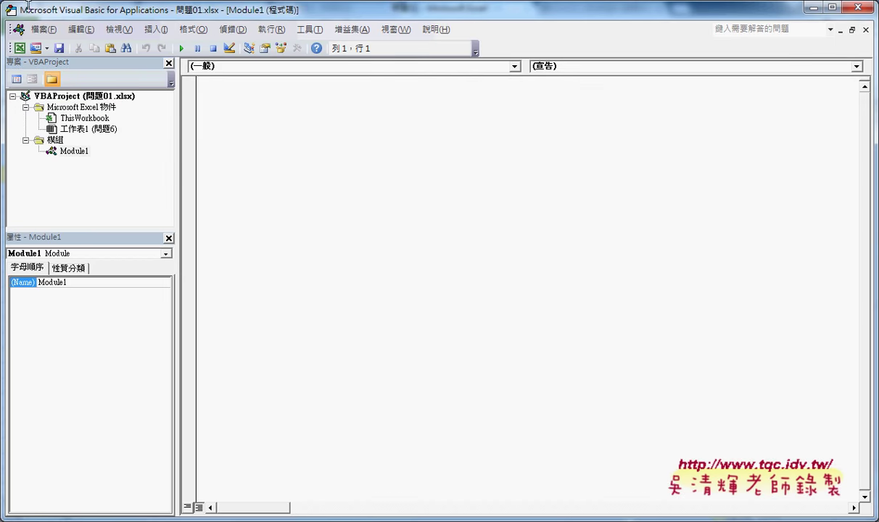
# Restore the editor to a smaller window and bring the Excel worksheet back to the front.
pyautogui.doubleClick(114, 10)
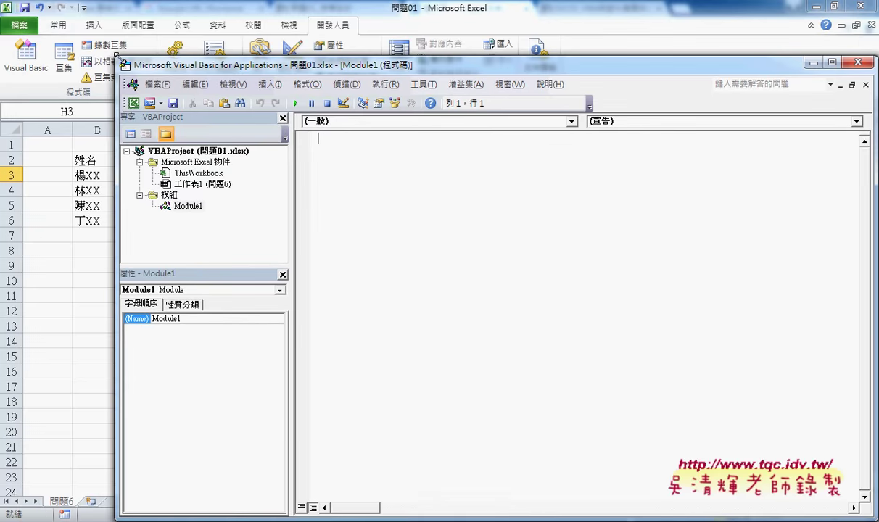
pyautogui.moveTo(211, 64); pyautogui.dragTo(154, 49)
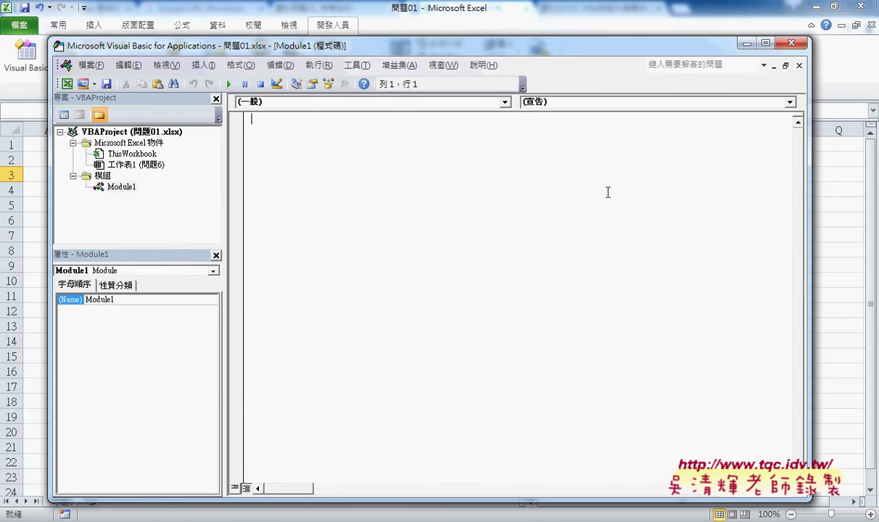
pyautogui.click(840, 240)
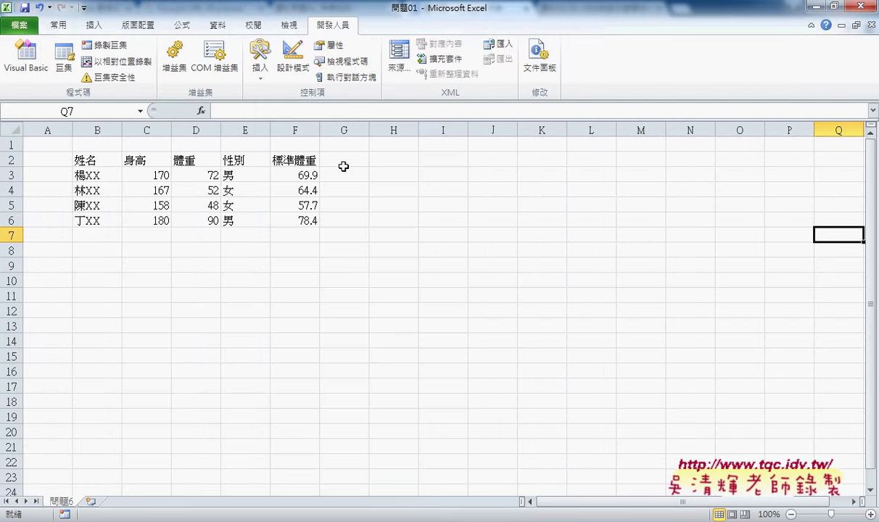